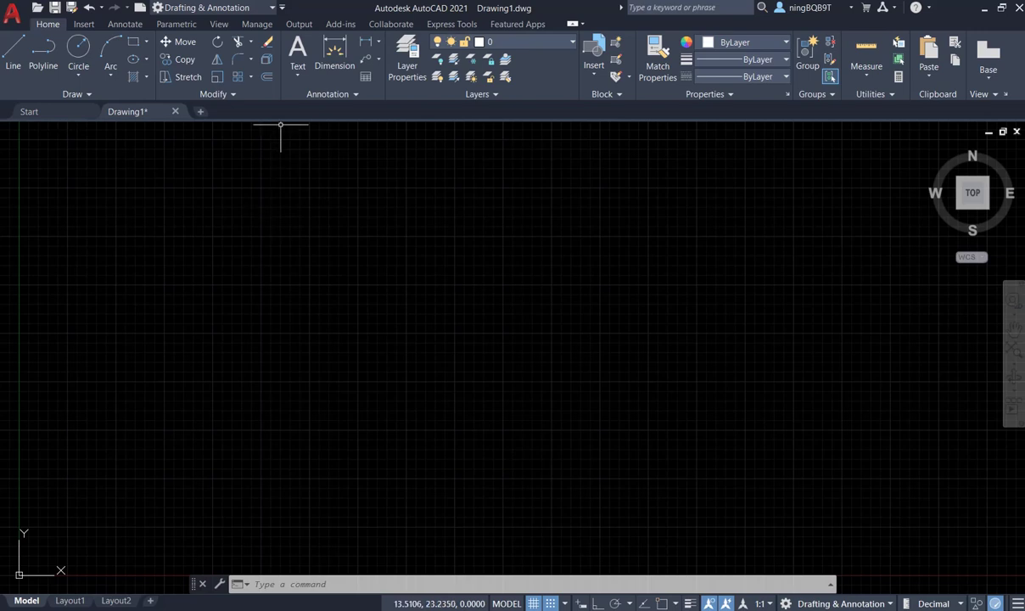
Enter the spline command at the command line, then cancel it with nothing picked.
left_click(238, 96)
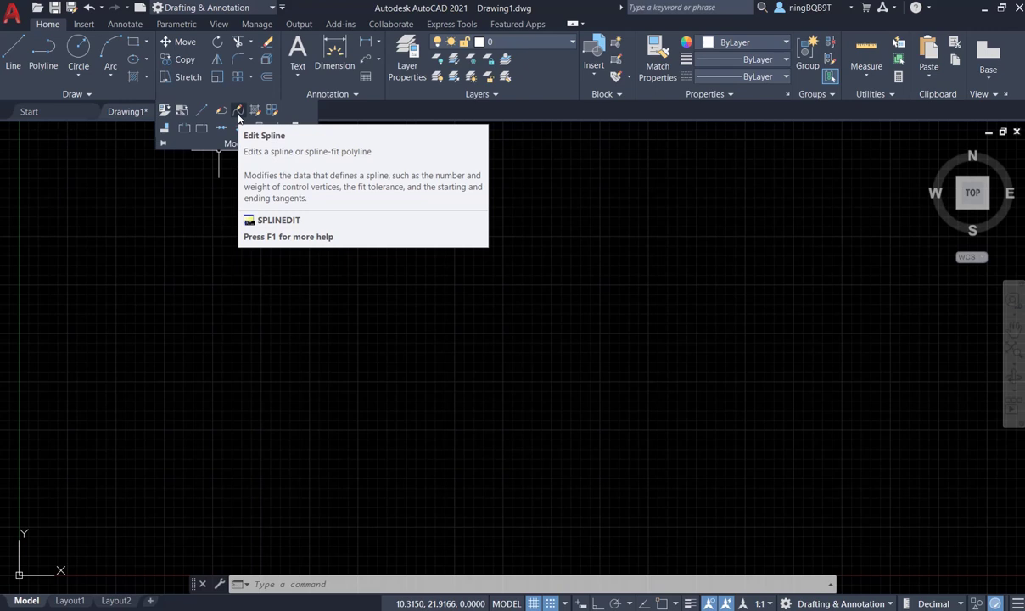
left_click(393, 586)
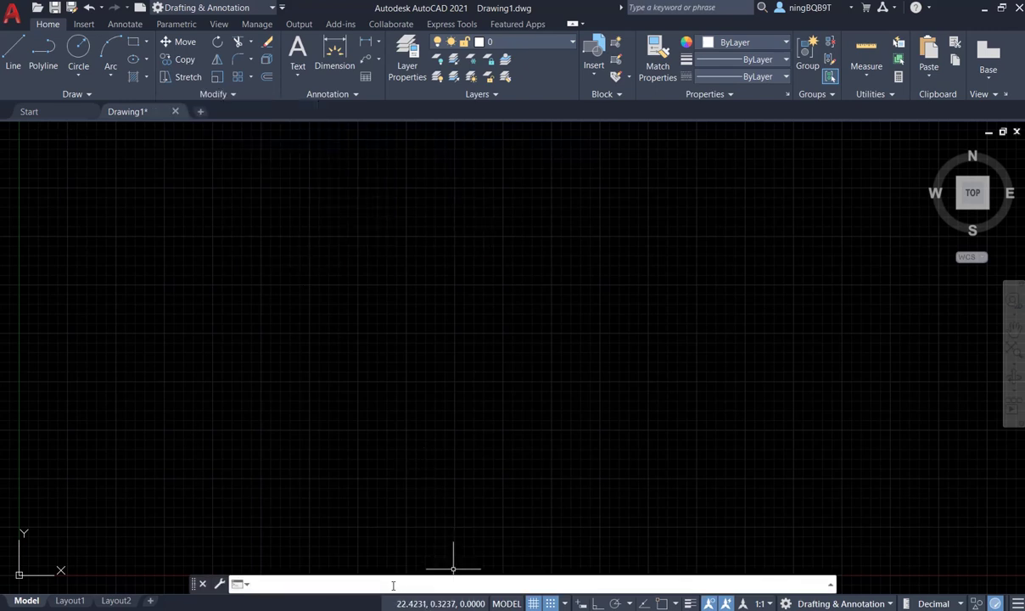
type("s")
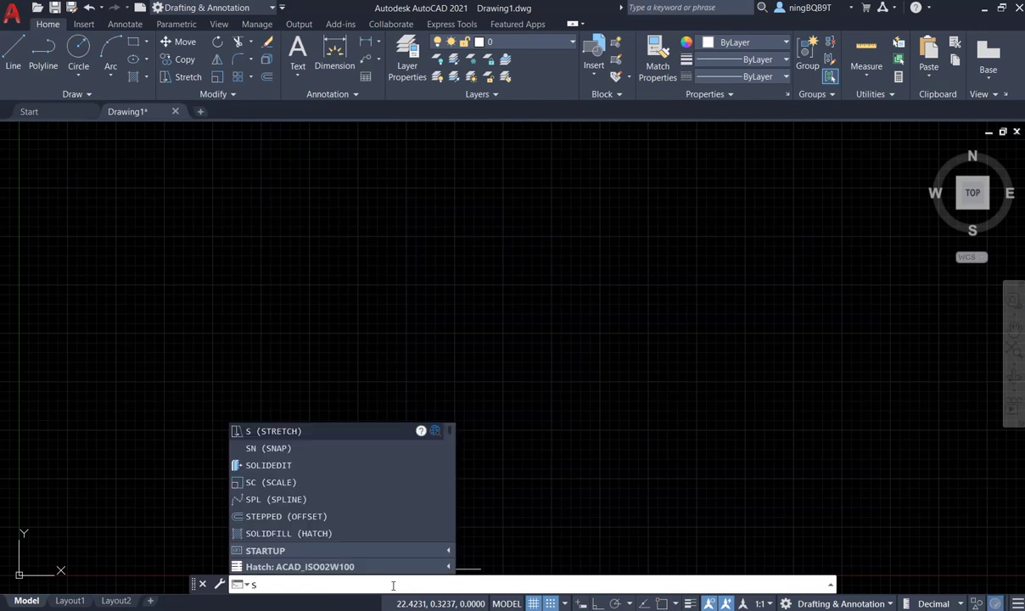
type("plin")
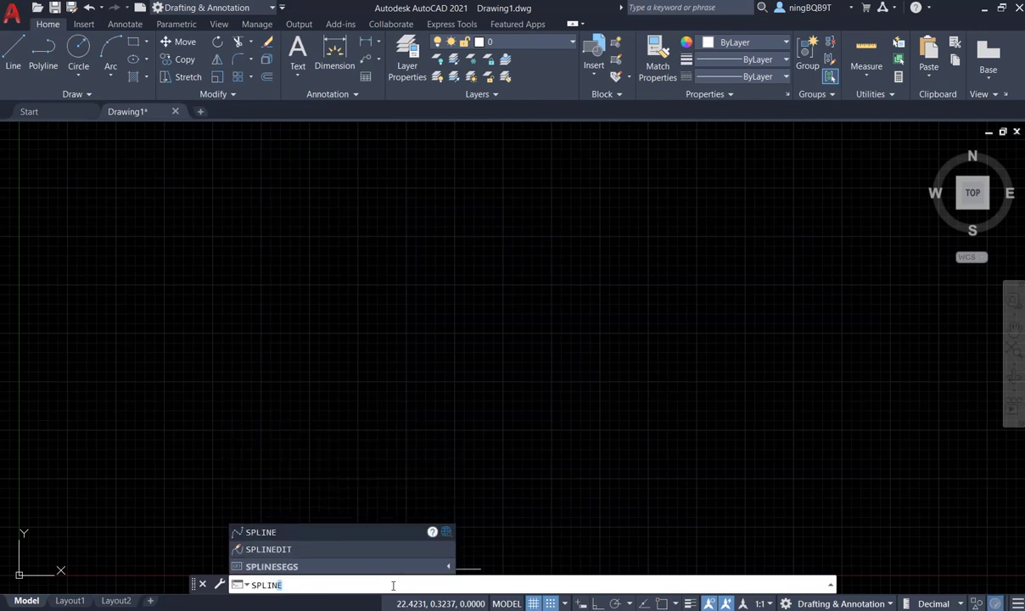
type("e")
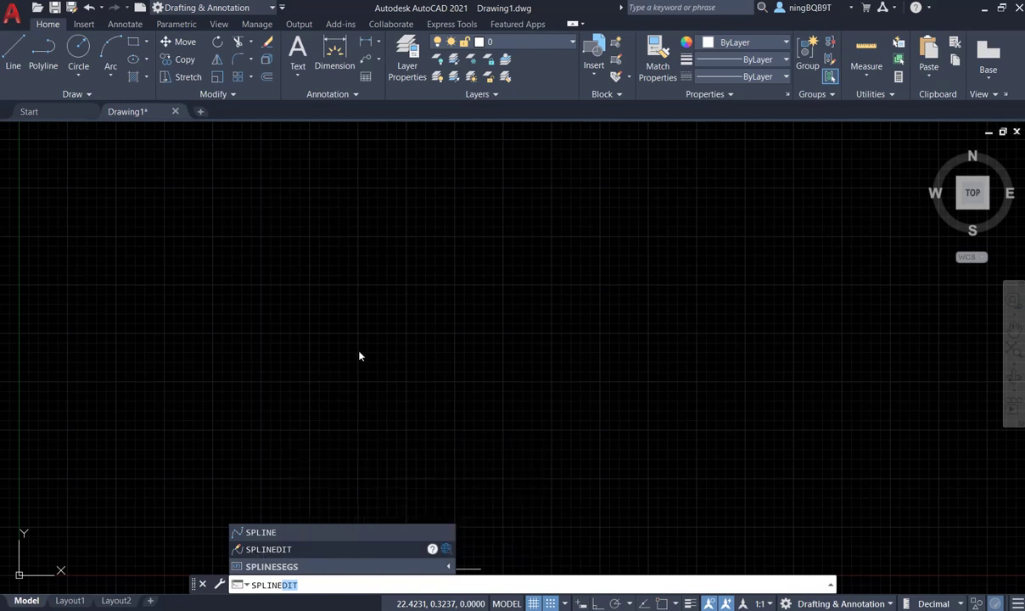
key("Return")
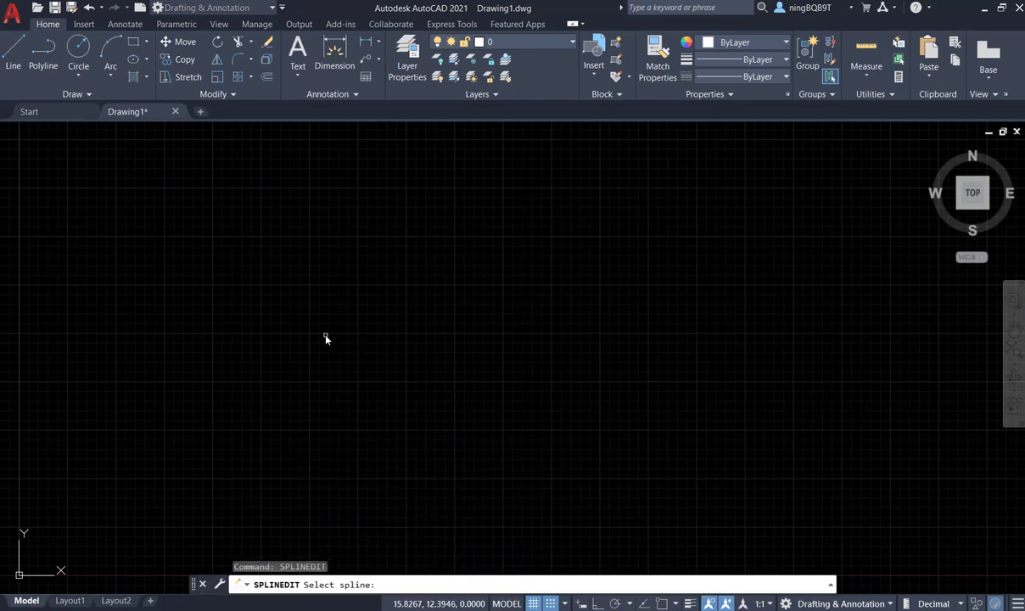
key("Return")
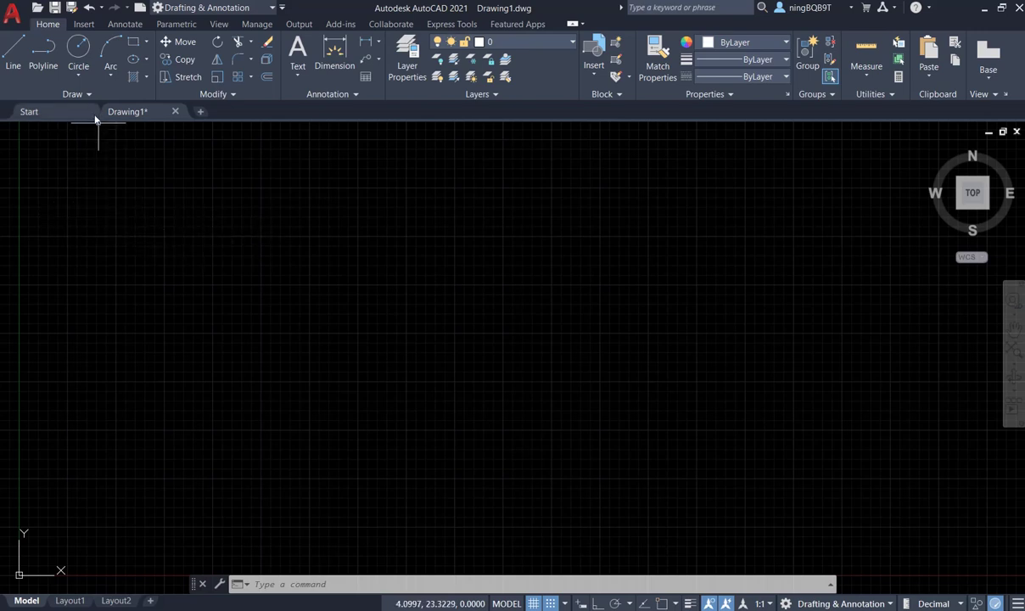
Start a Spline Fit and place the first fit points across the lower right and top.
left_click(85, 91)
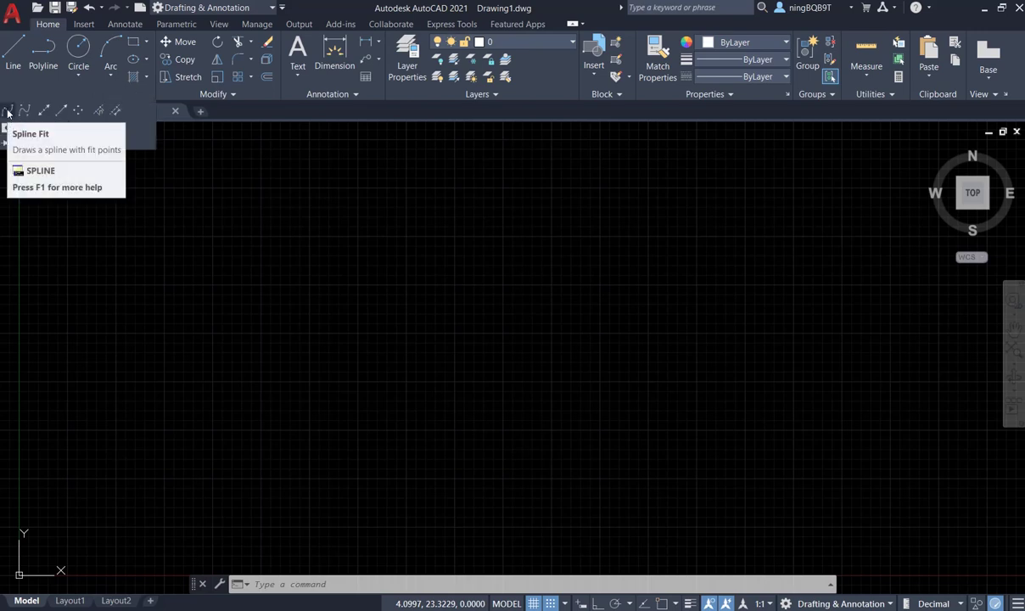
left_click(7, 112)
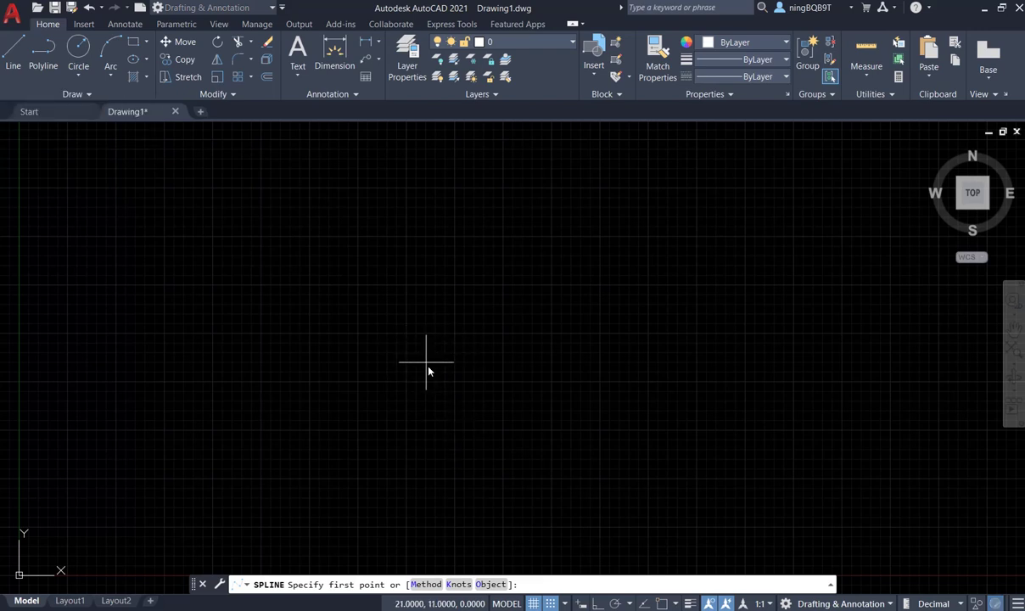
left_click(427, 363)
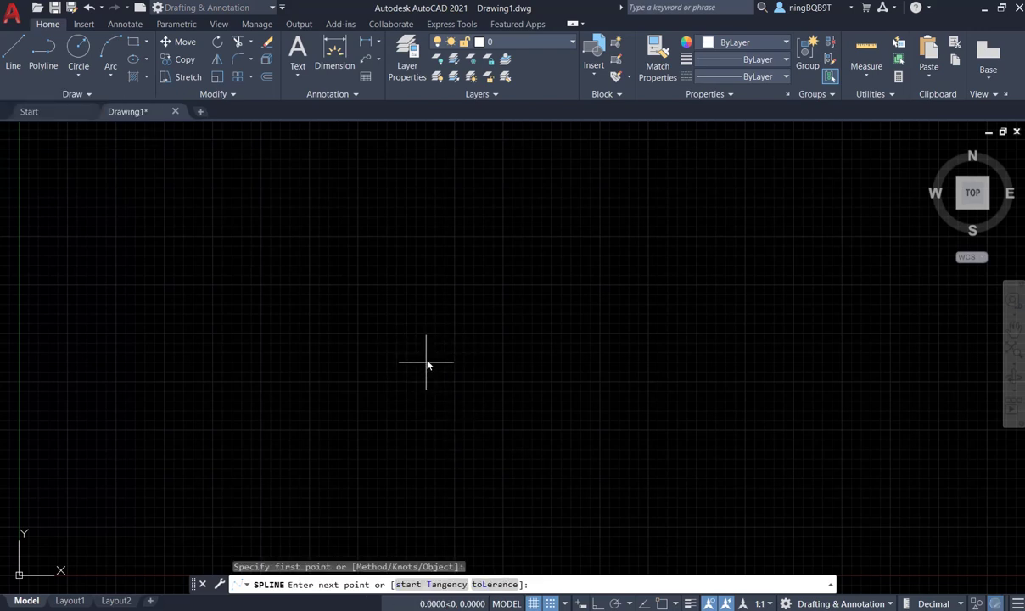
left_click(602, 411)
left_click(641, 343)
left_click(744, 239)
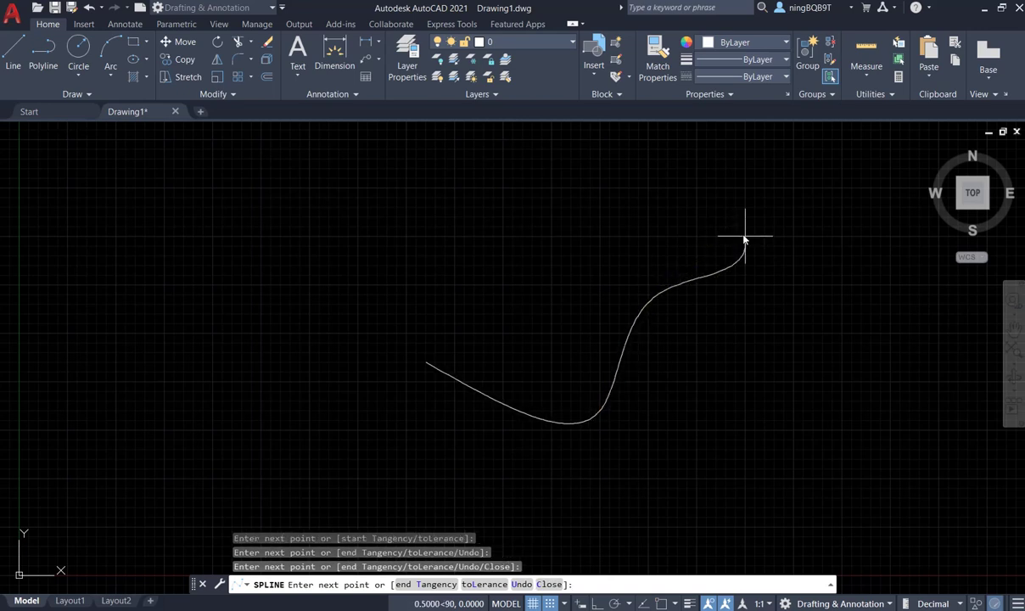
left_click(659, 166)
Add the remaining fit points through the upper-left and left loops and finish the spline.
left_click(488, 196)
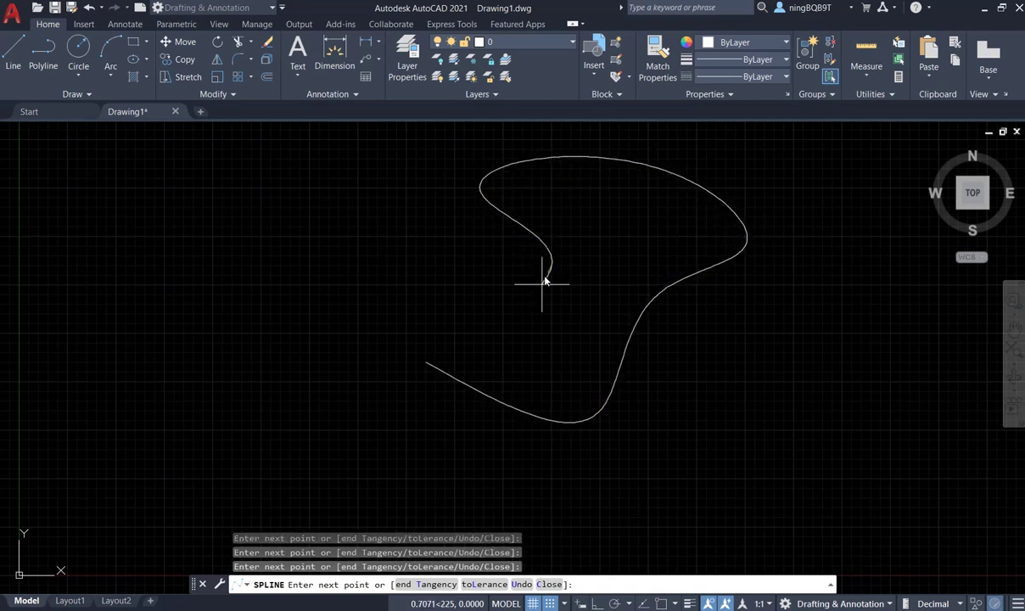
left_click(552, 267)
left_click(369, 218)
left_click(319, 289)
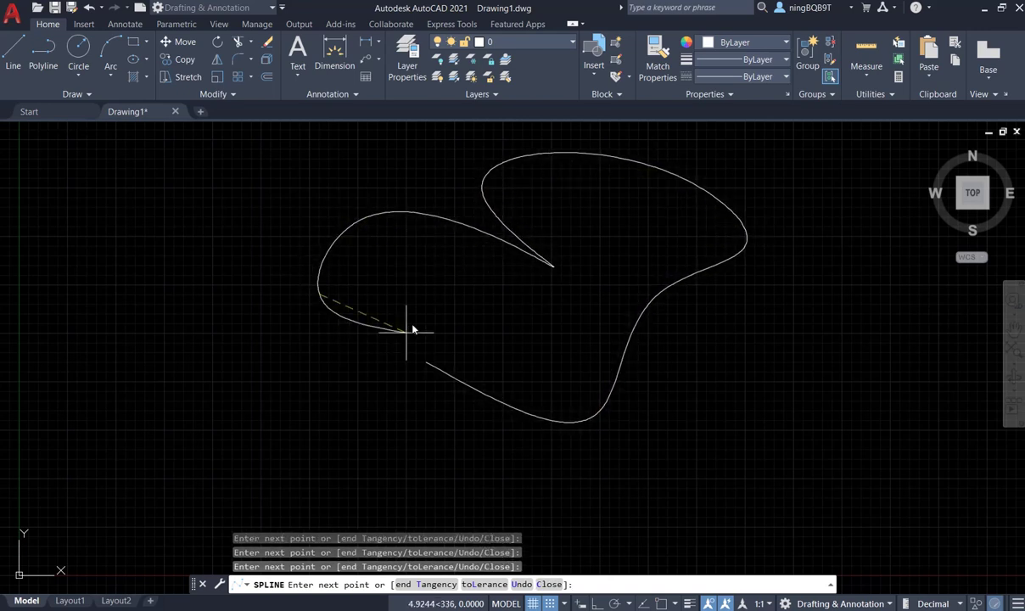
left_click(426, 294)
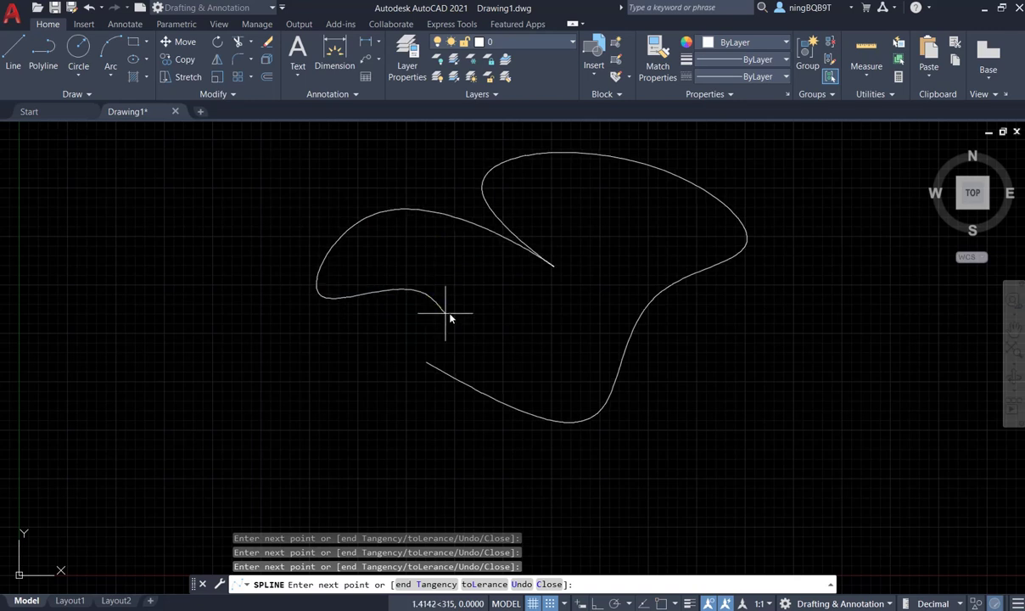
right_click(447, 313)
left_click(465, 320)
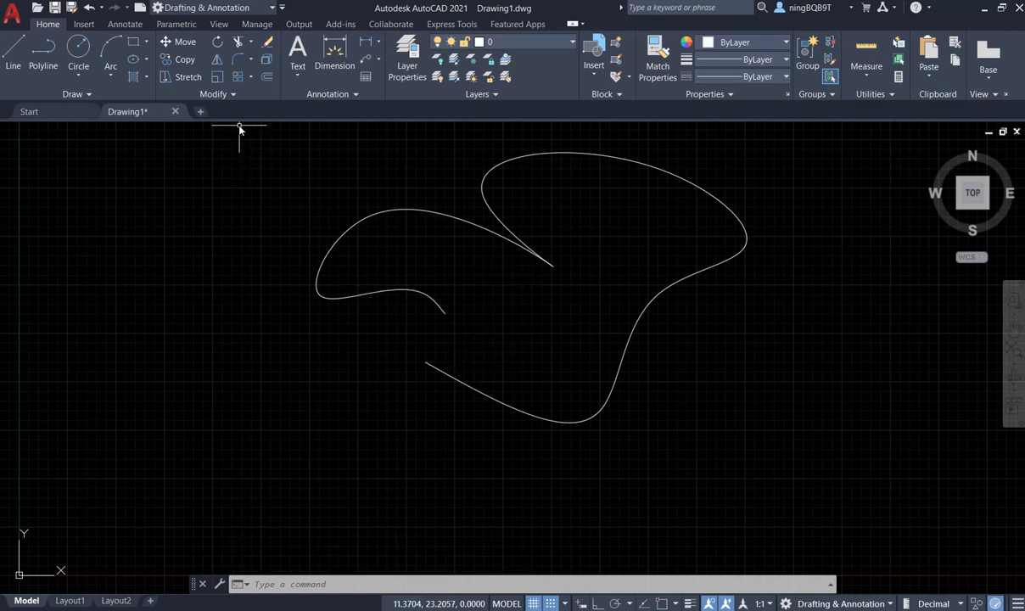
Edit the freehand spline with Edit Spline, closing it into a loop and then reopening it.
left_click(228, 94)
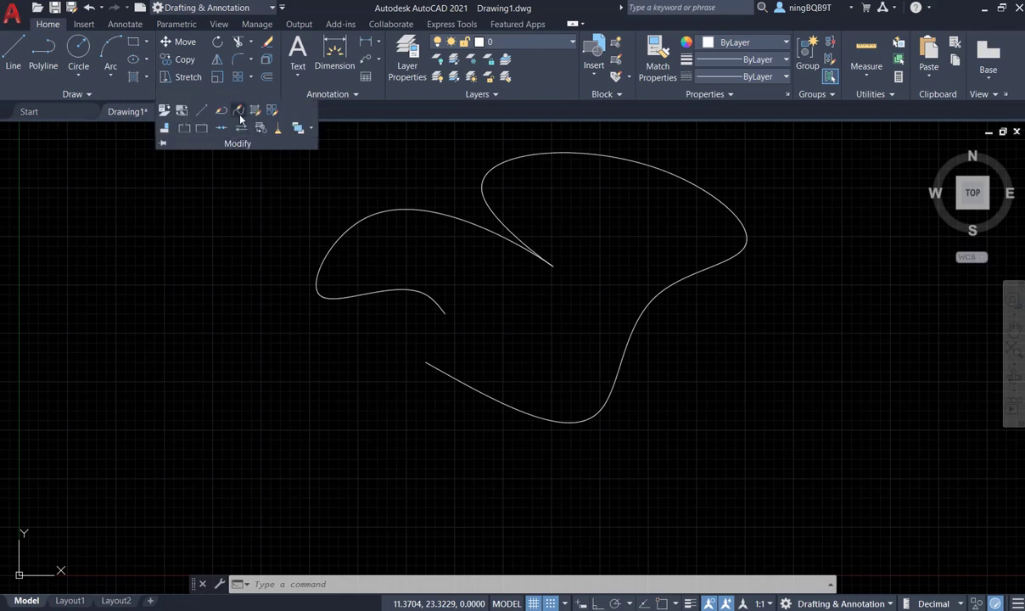
left_click(239, 116)
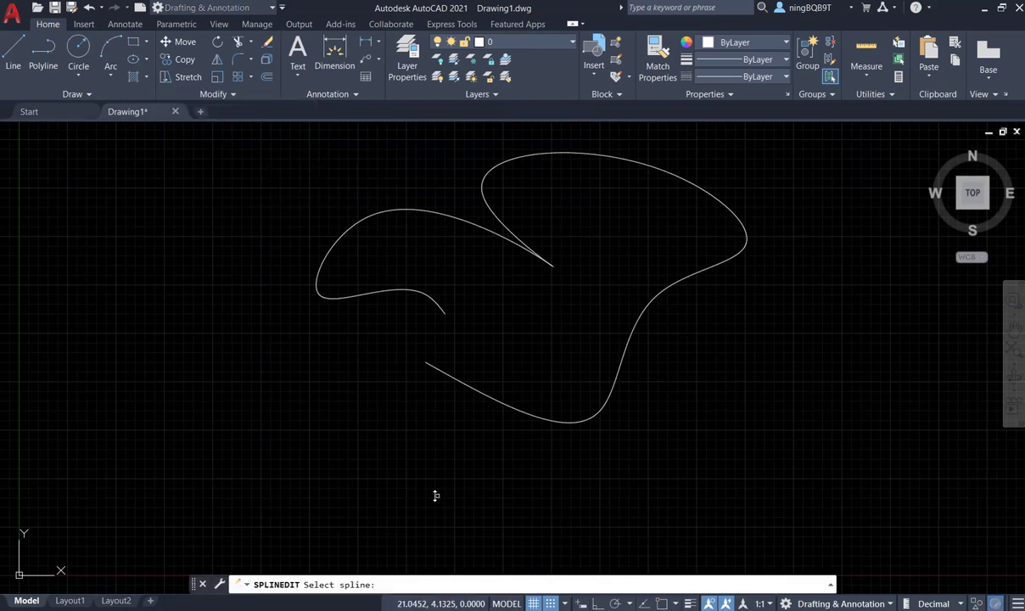
left_click(512, 409)
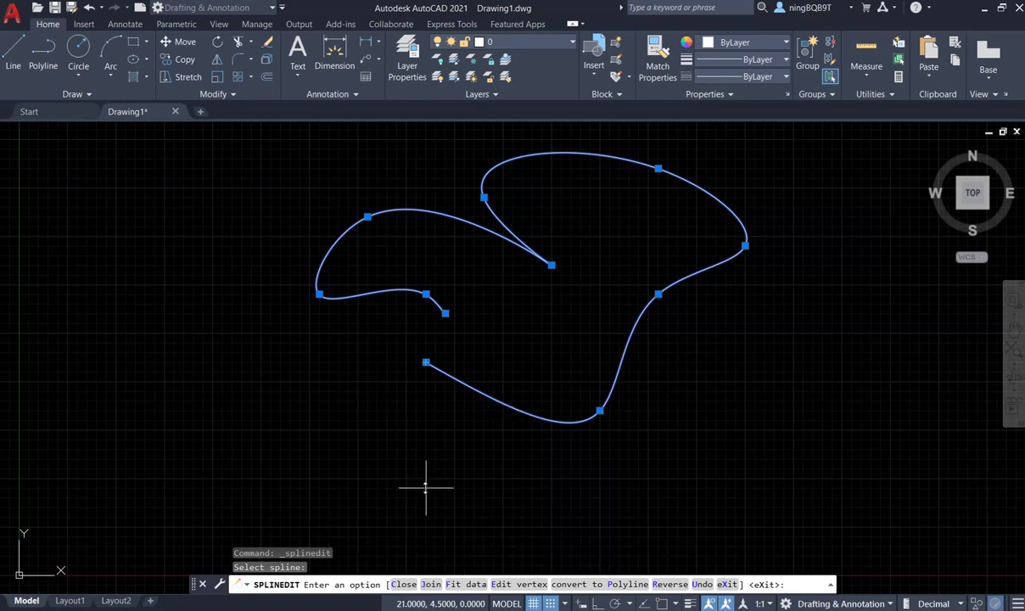
left_click(404, 585)
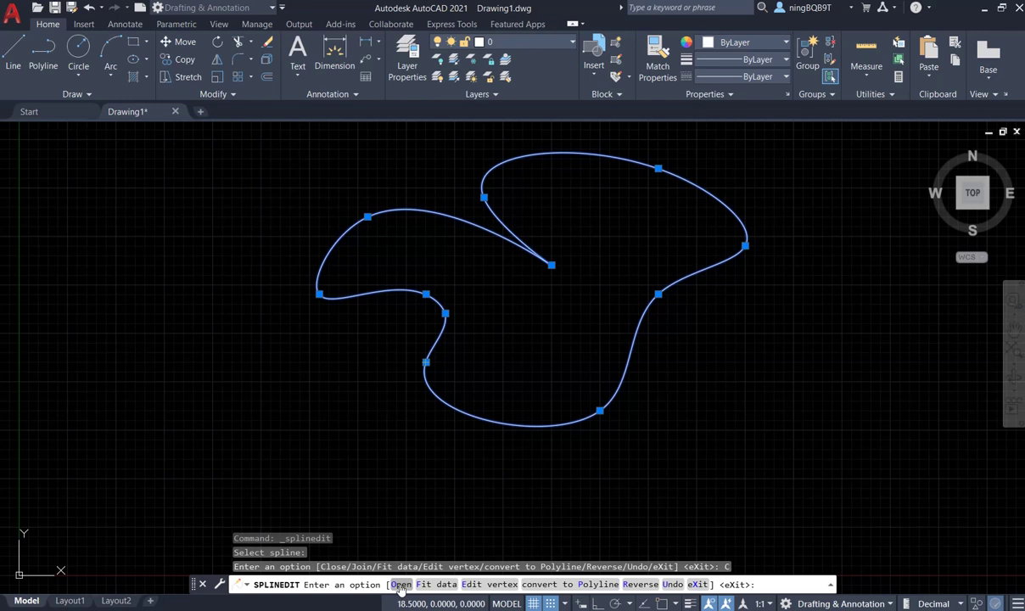
left_click(401, 584)
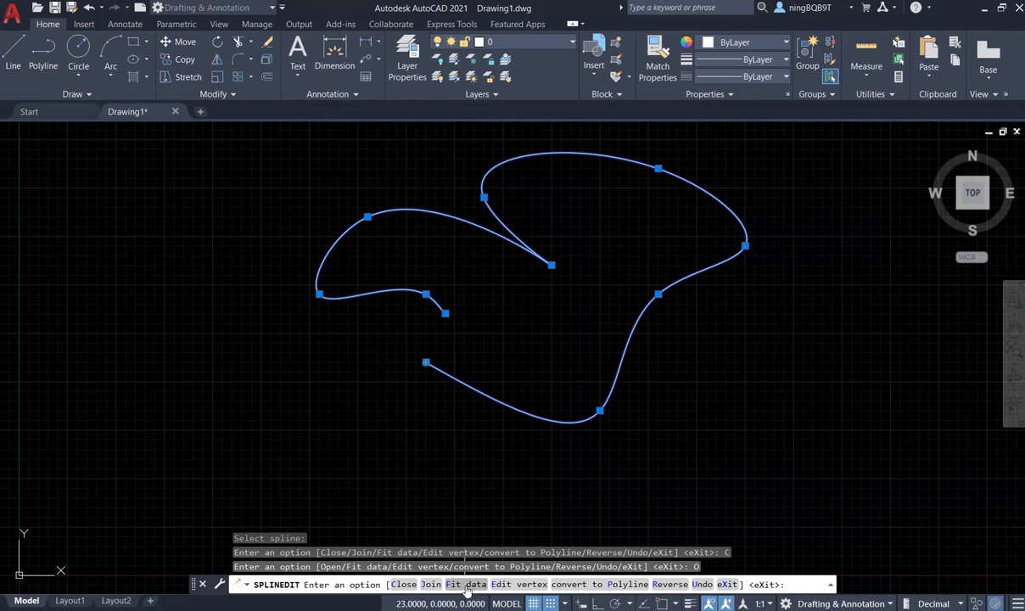
Add two fit points below-left of the spline's start point, then close the spline.
left_click(464, 587)
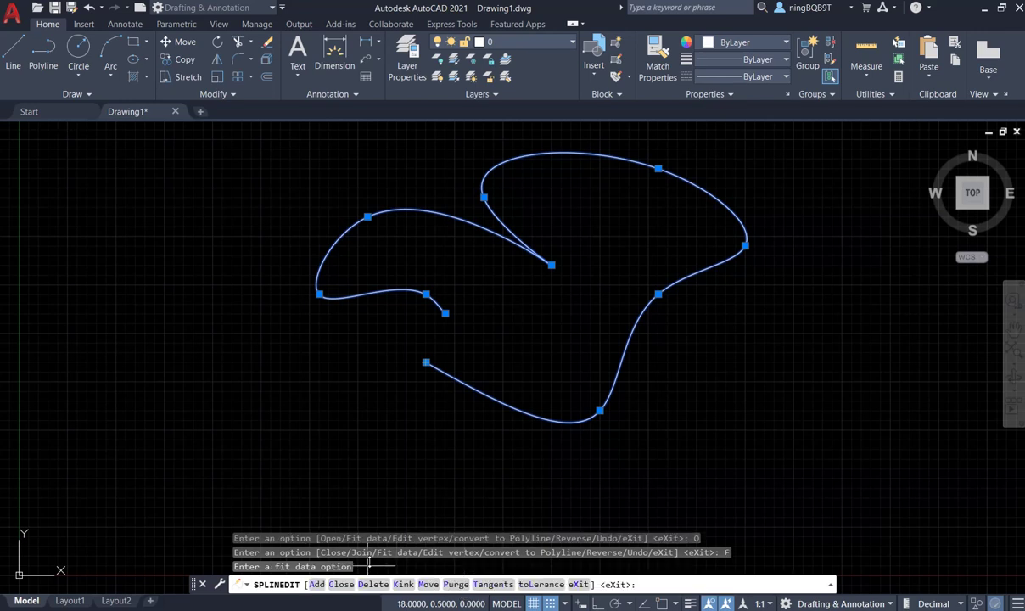
left_click(316, 585)
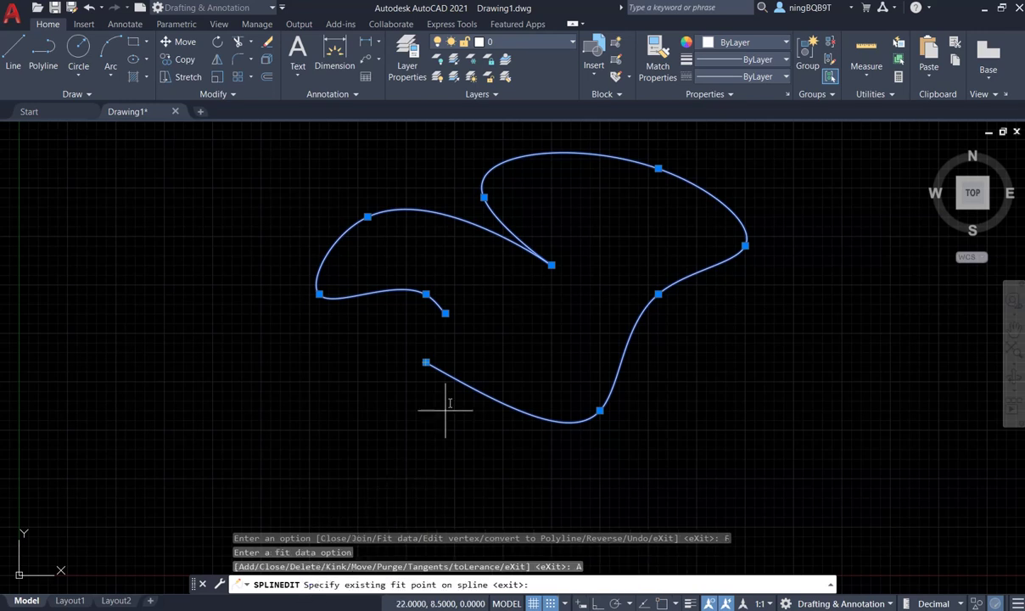
left_click(425, 362)
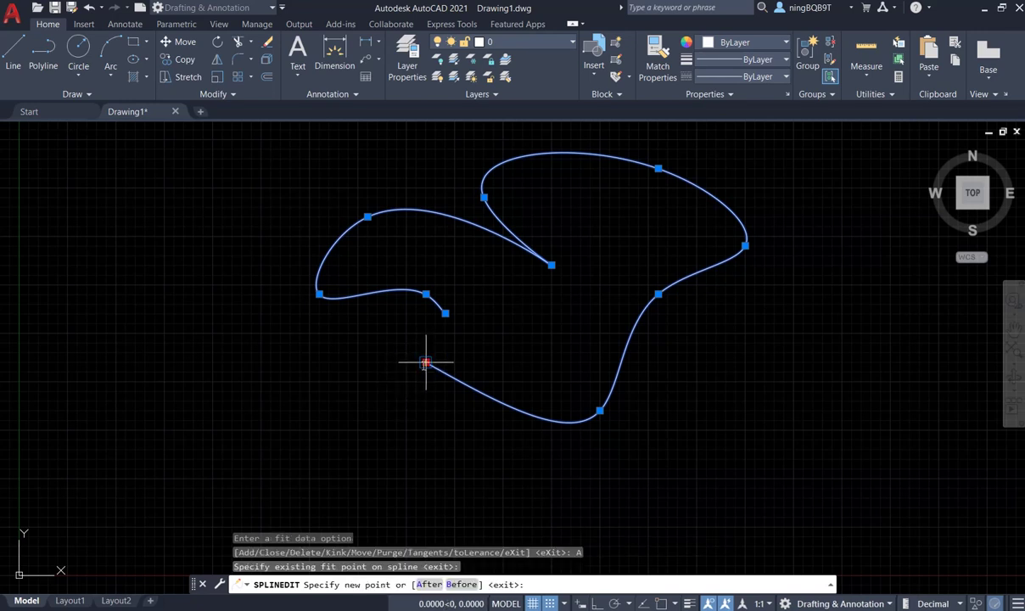
left_click(387, 401)
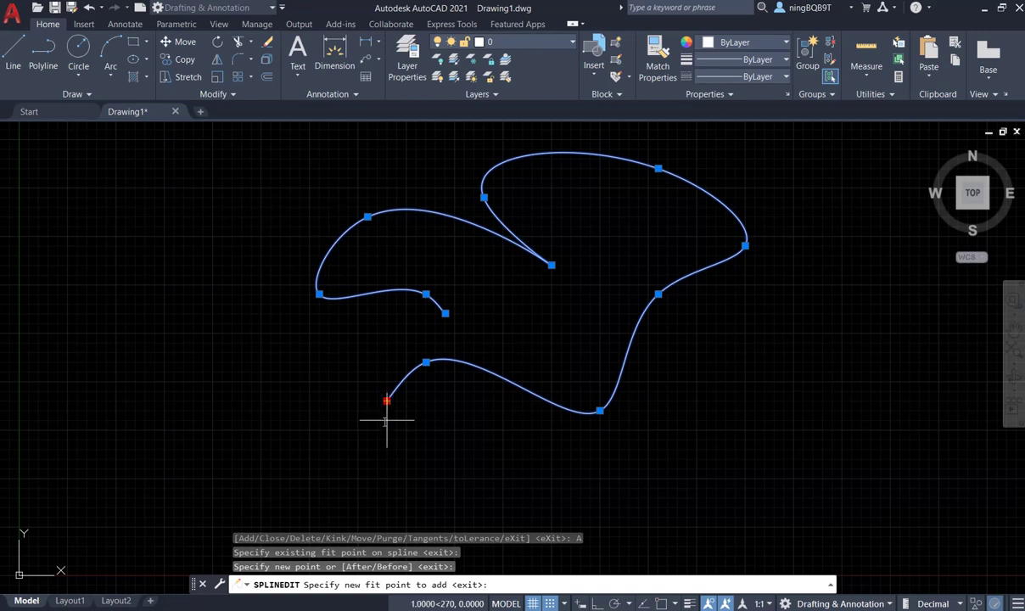
left_click(359, 459)
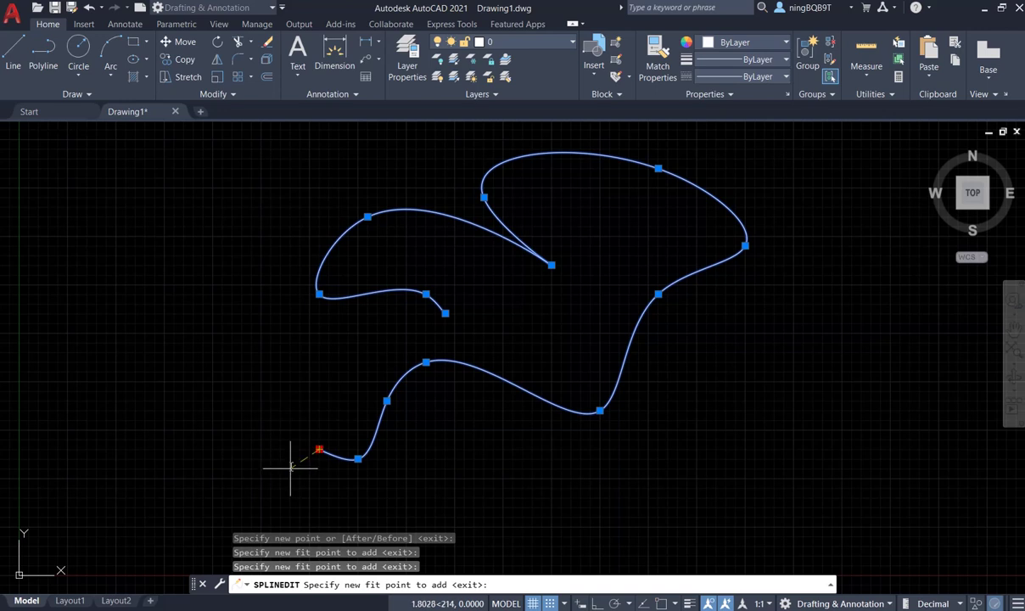
key("Return")
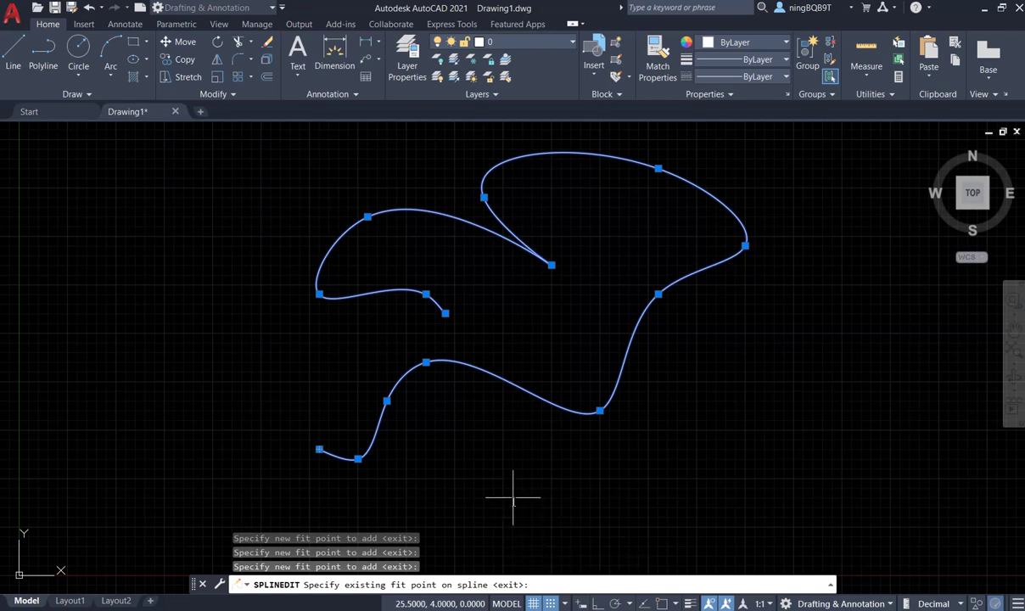
key("Return")
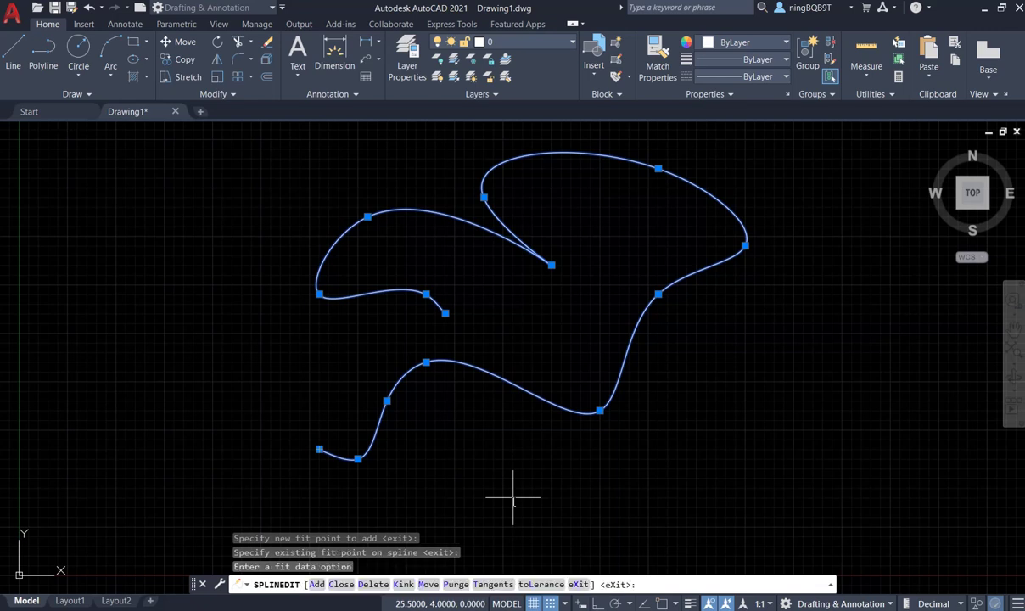
left_click(340, 585)
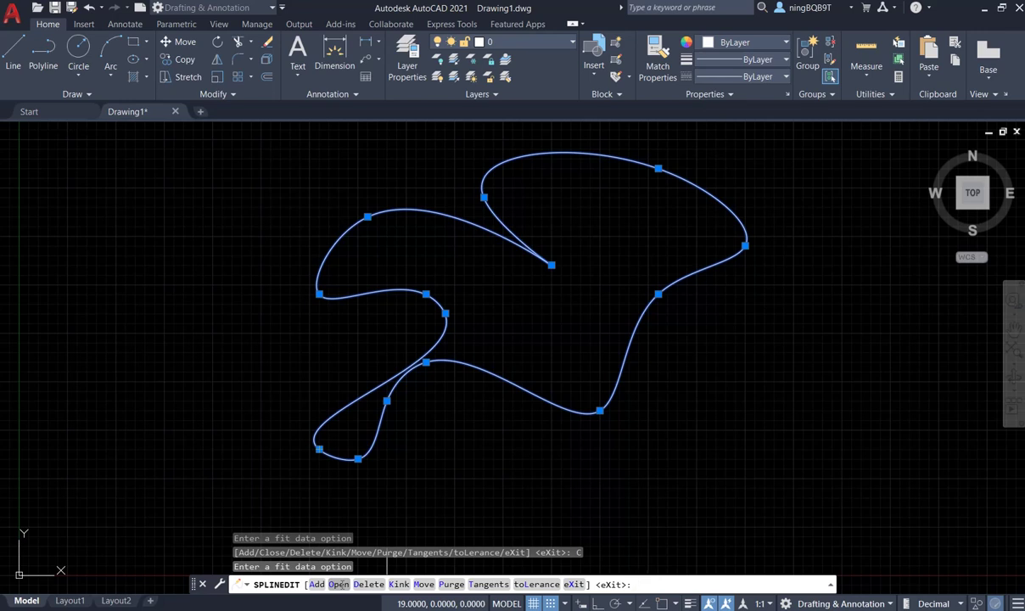
Reopen the spline and delete the two lower-left end fit points and one at the other end.
left_click(339, 585)
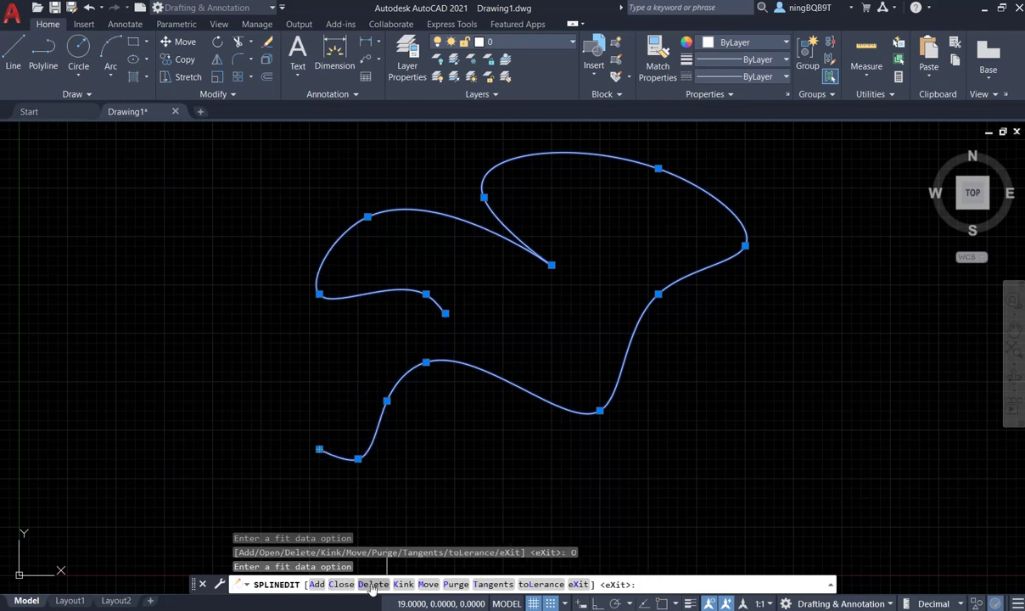
left_click(373, 585)
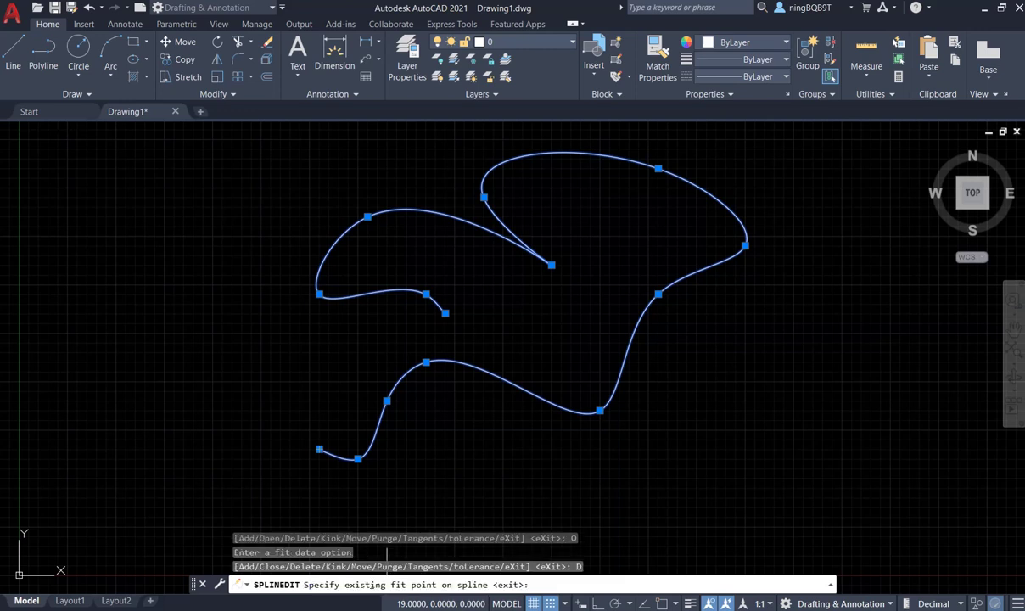
left_click(319, 449)
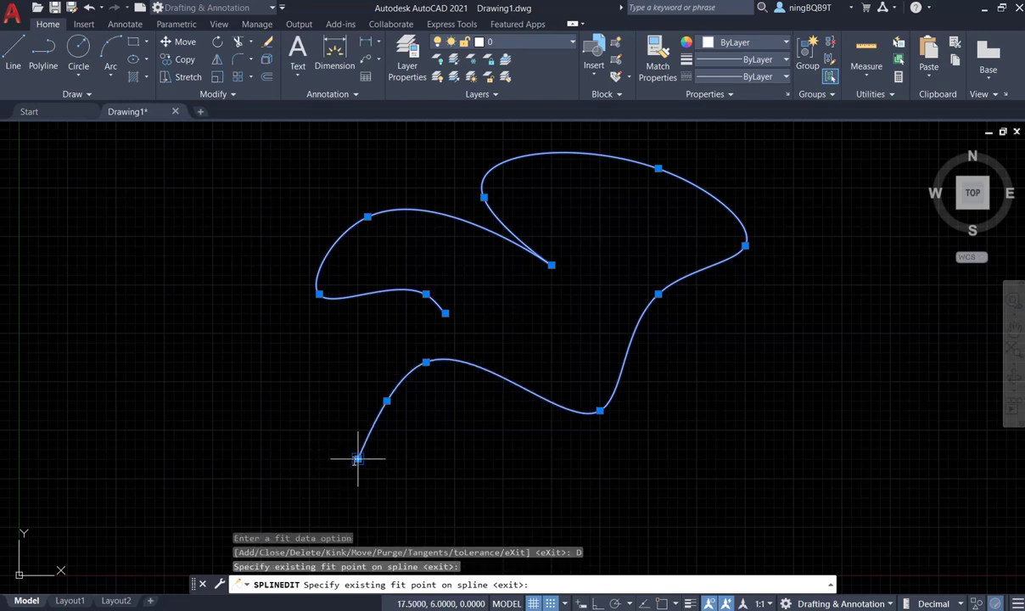
left_click(357, 459)
left_click(443, 313)
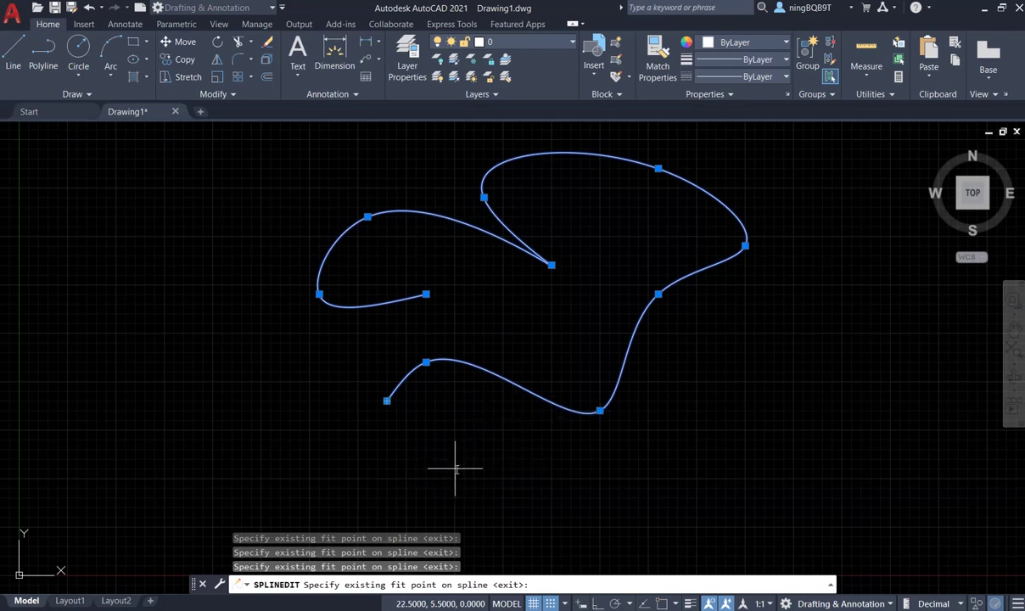
key("Return")
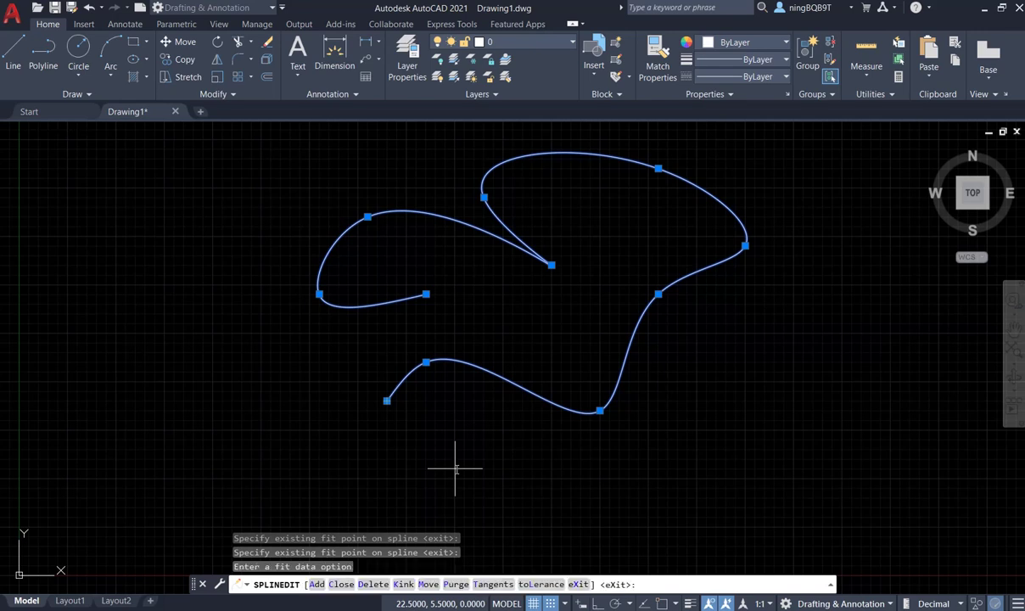
Add six kinks along the spline's lower curve and around its upper loop.
left_click(403, 585)
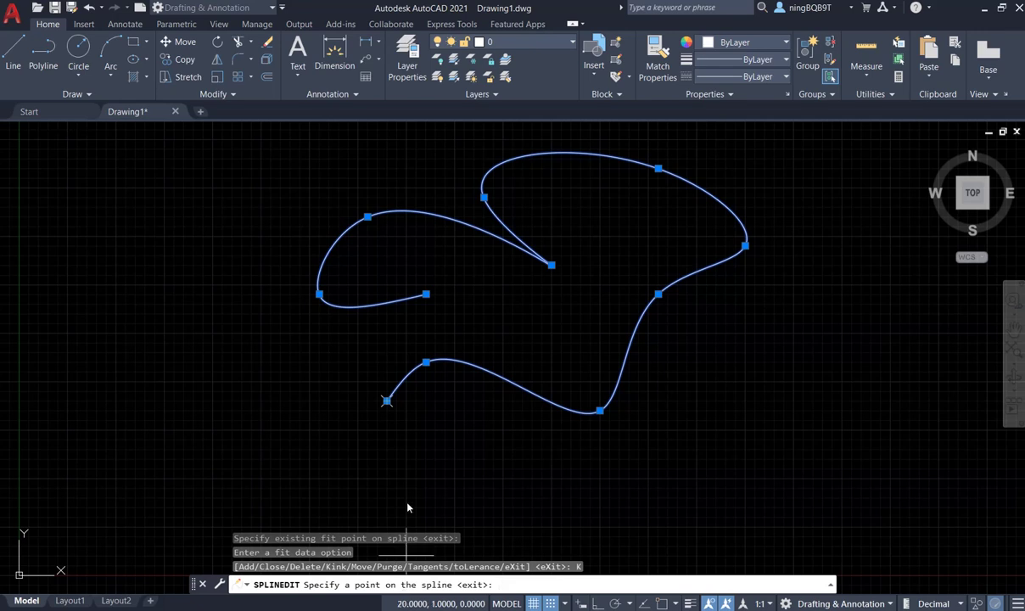
left_click(387, 401)
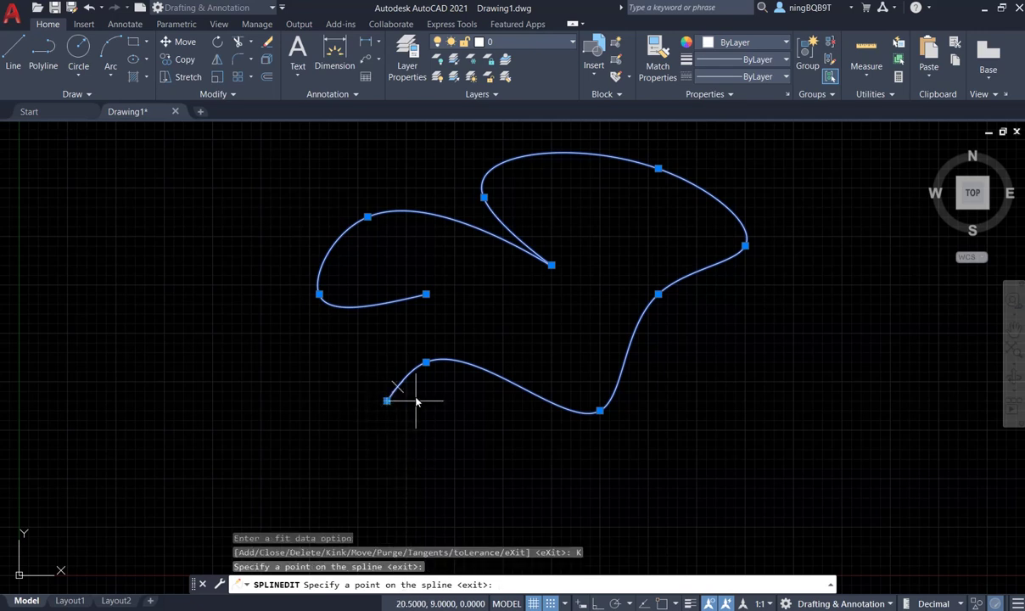
left_click(455, 361)
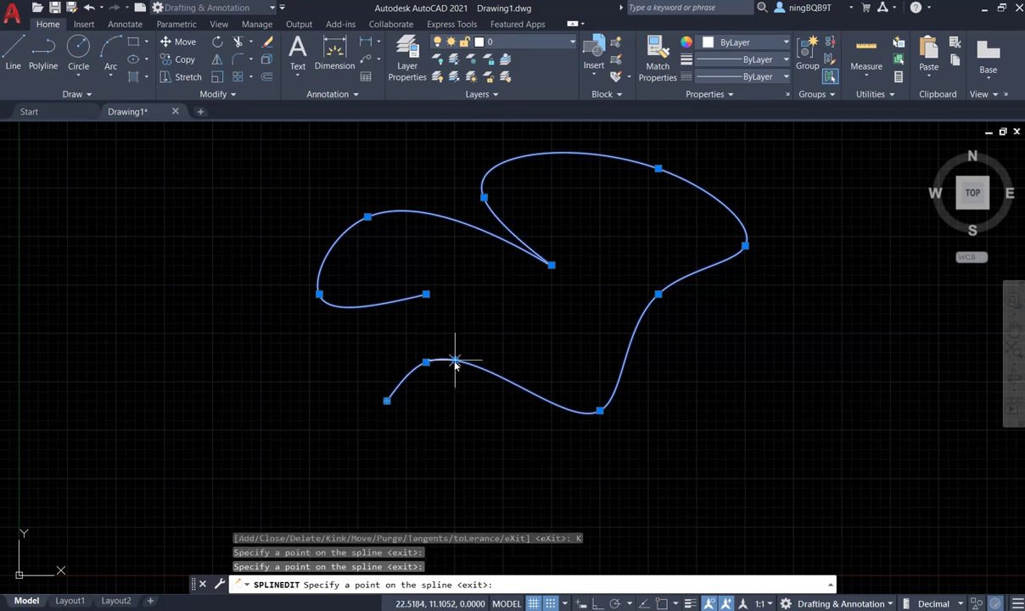
left_click(511, 384)
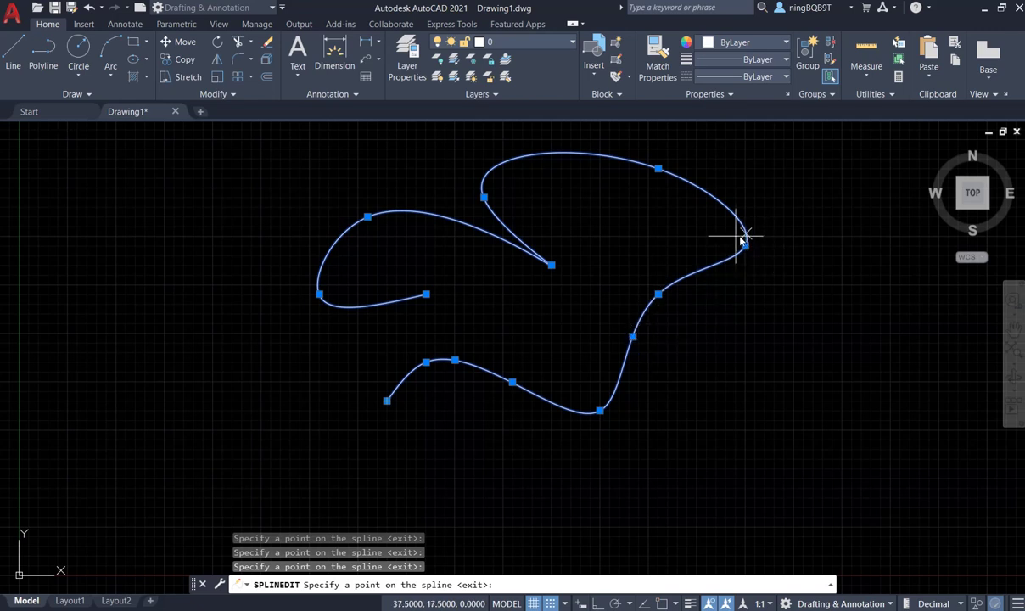
left_click(719, 202)
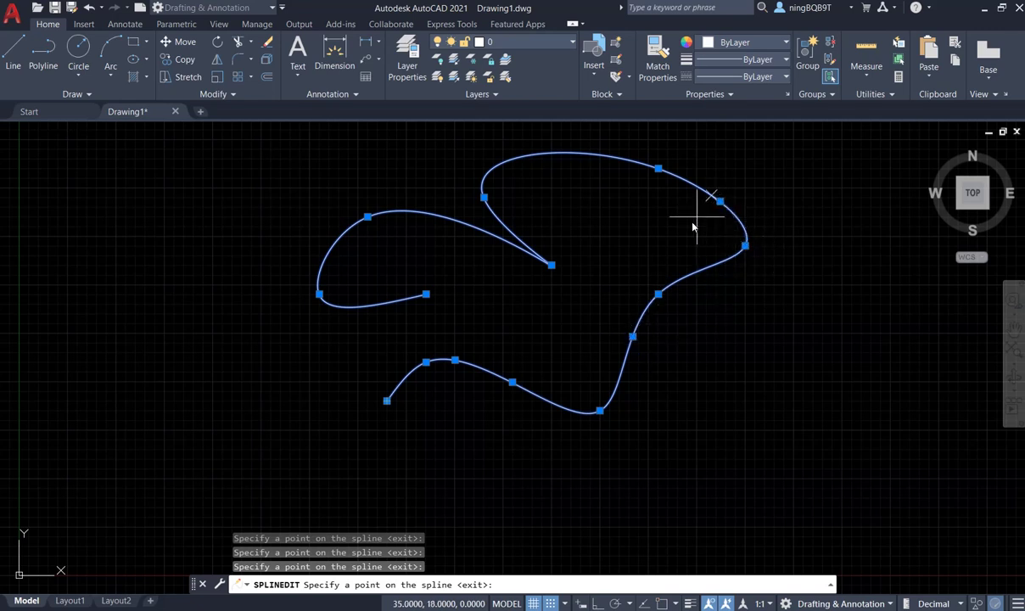
left_click(572, 178)
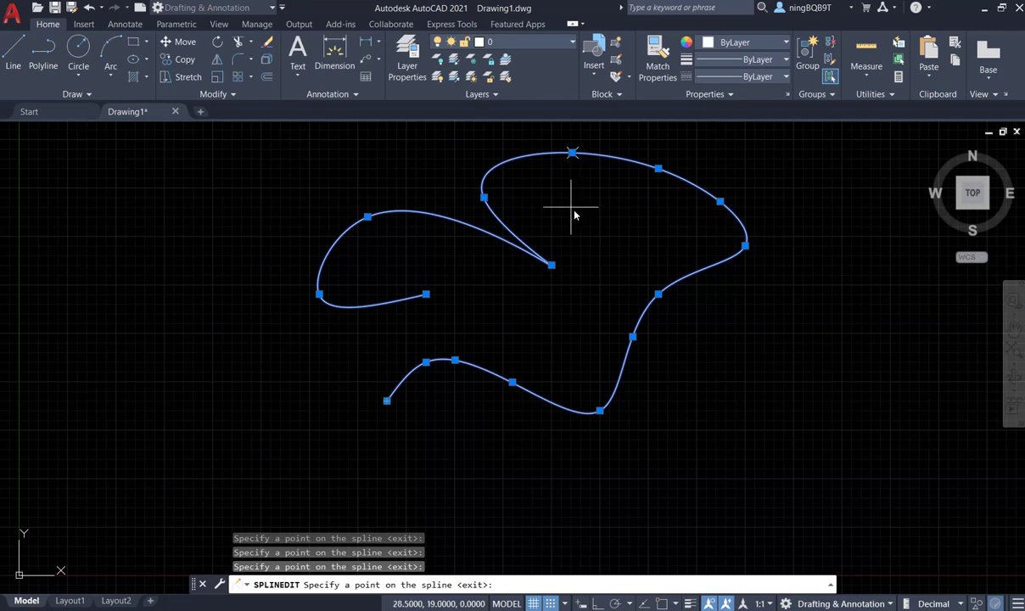
left_click(450, 219)
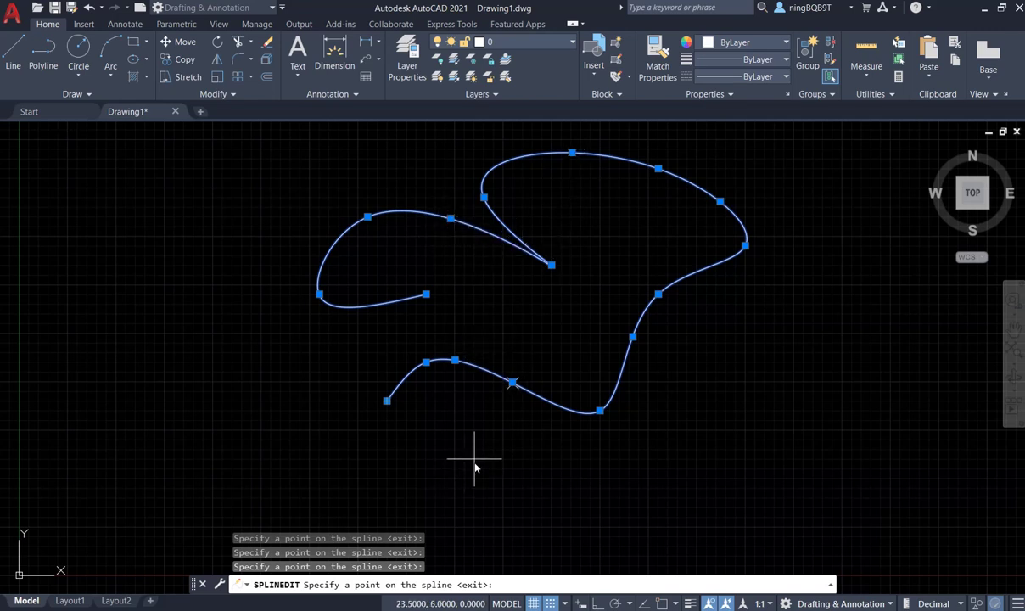
key("Return")
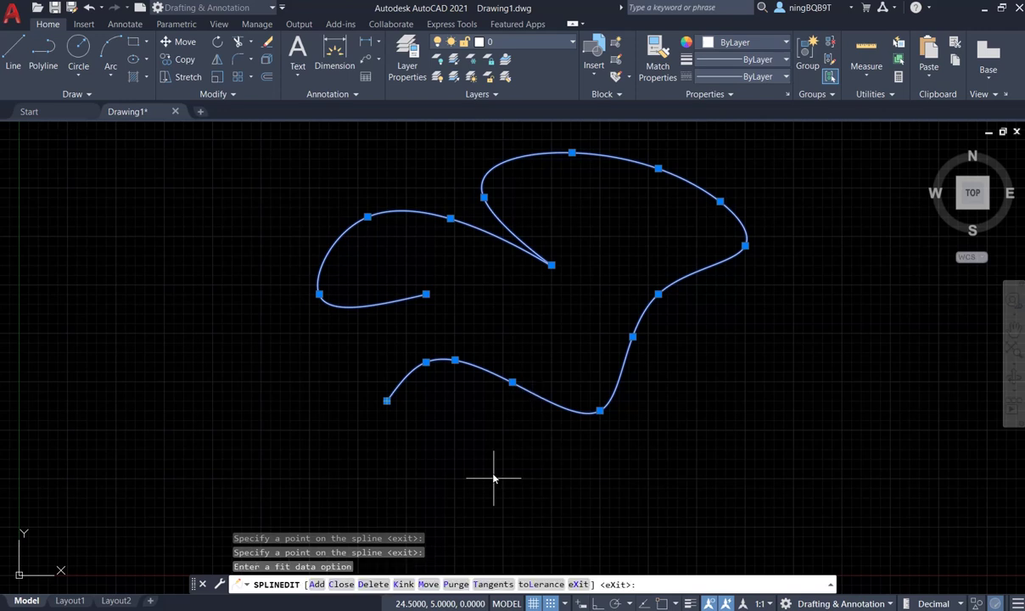
Move the spline's lower end fit point several times, finally placing it further down-left.
left_click(429, 584)
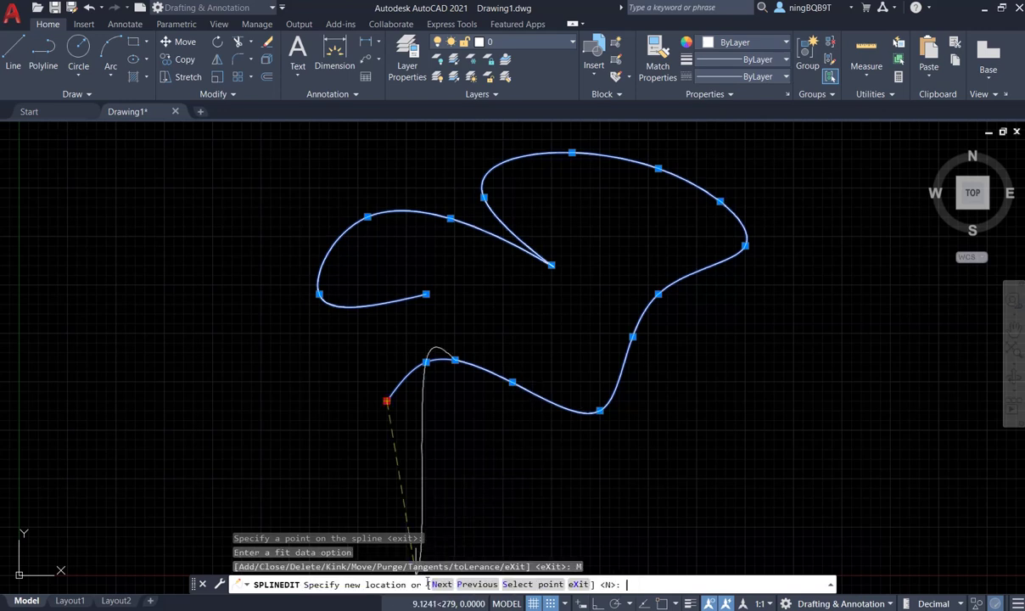
left_click(398, 384)
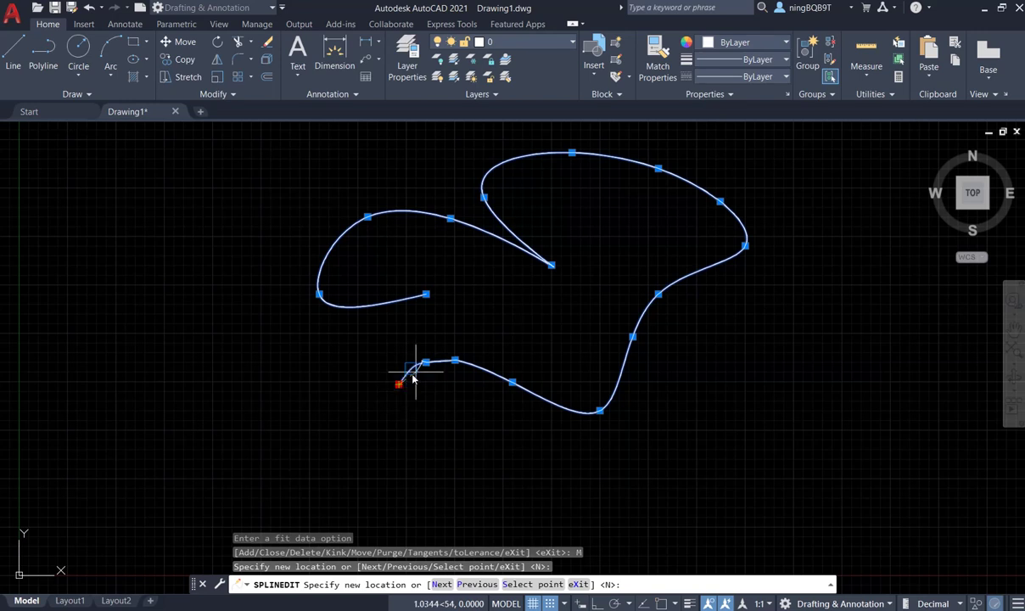
left_click(338, 362)
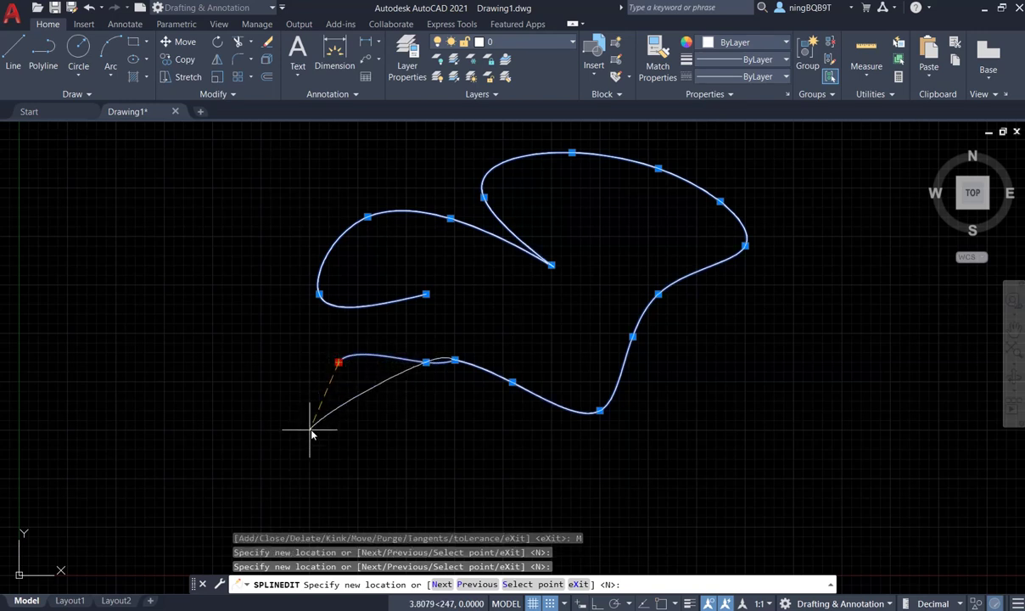
left_click(291, 411)
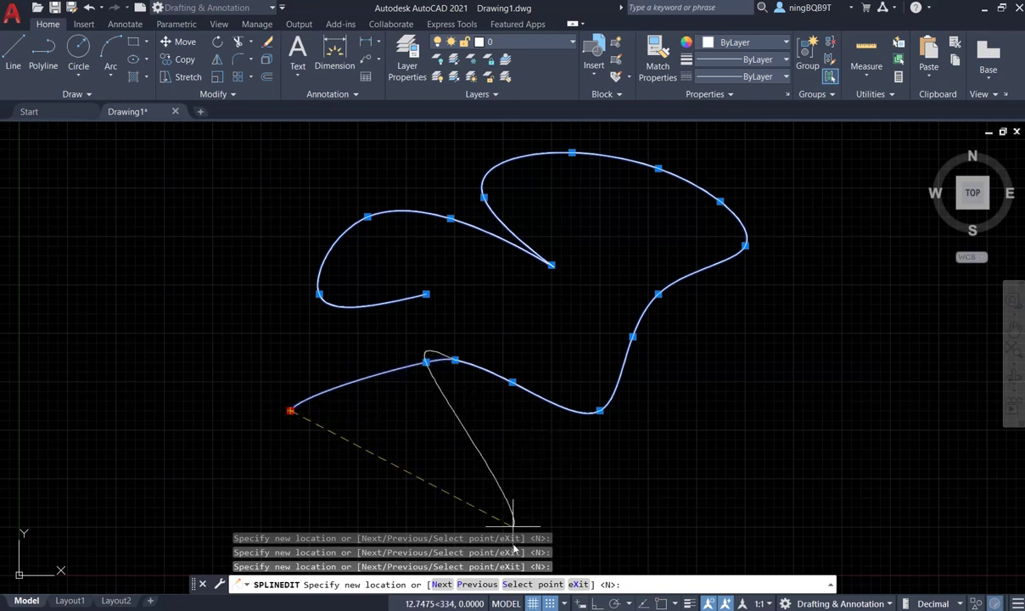
left_click(578, 585)
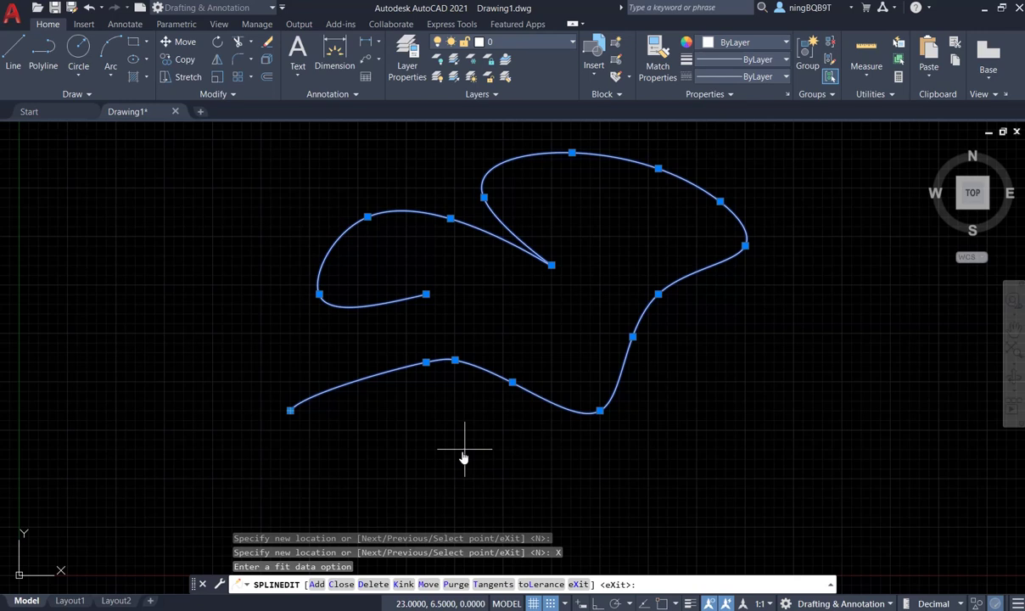
Leave fit-data editing and switch to Edit vertex to show the control vertices.
left_click(577, 584)
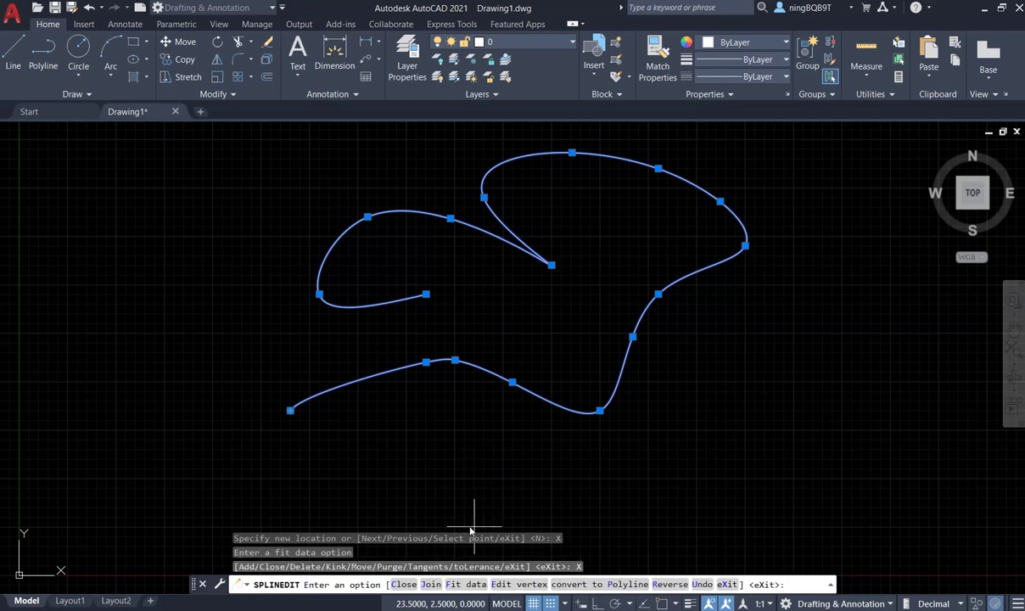
left_click(522, 588)
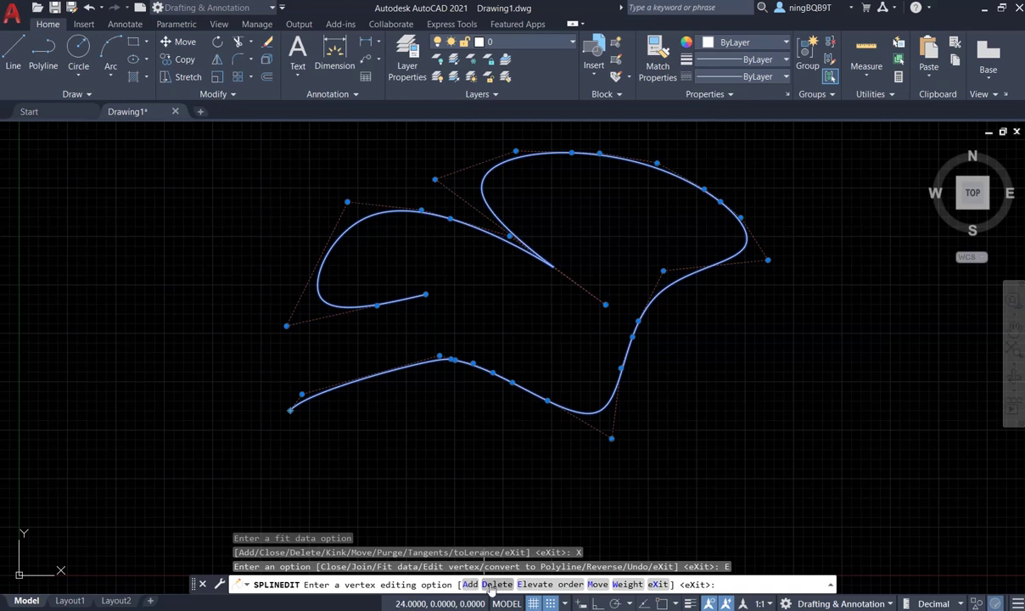
Elevate the spline's order to 6, then exit vertex editing.
left_click(553, 585)
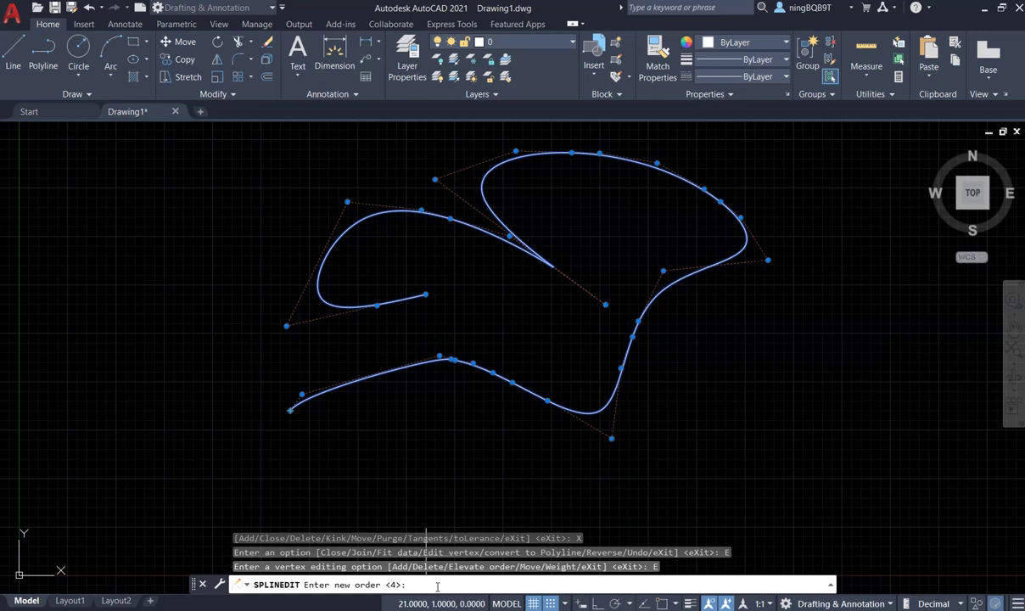
type("6")
key("Return")
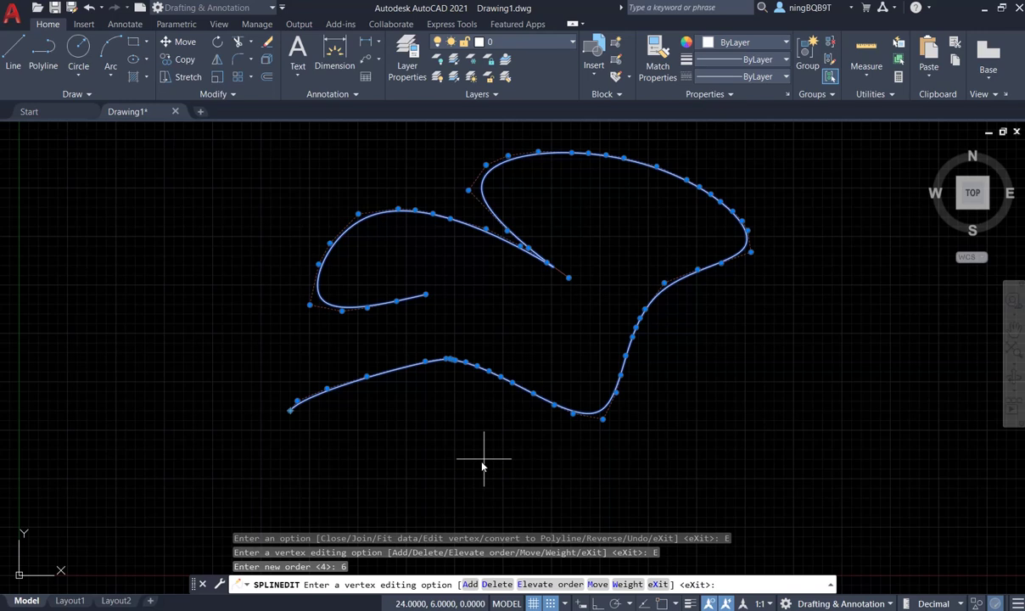
left_click(658, 585)
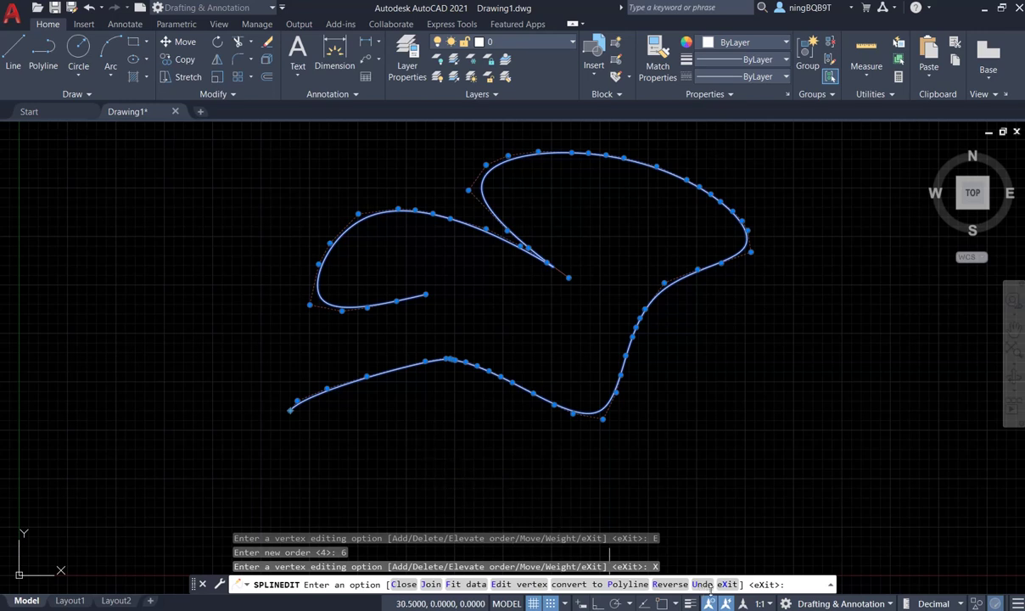
Convert the spline to a polyline, accepting a precision of 15.
left_click(608, 585)
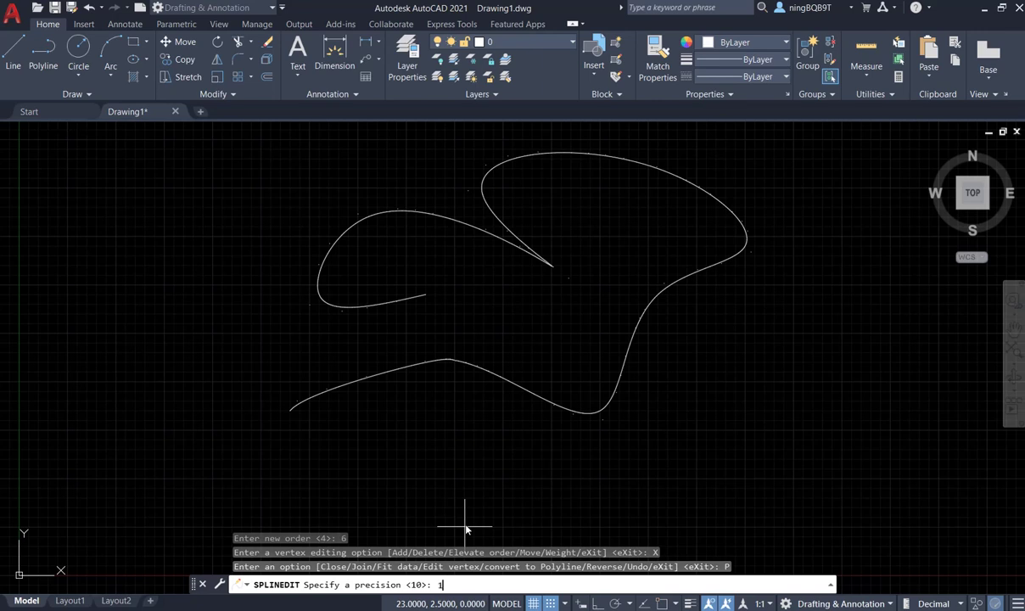
key("Return")
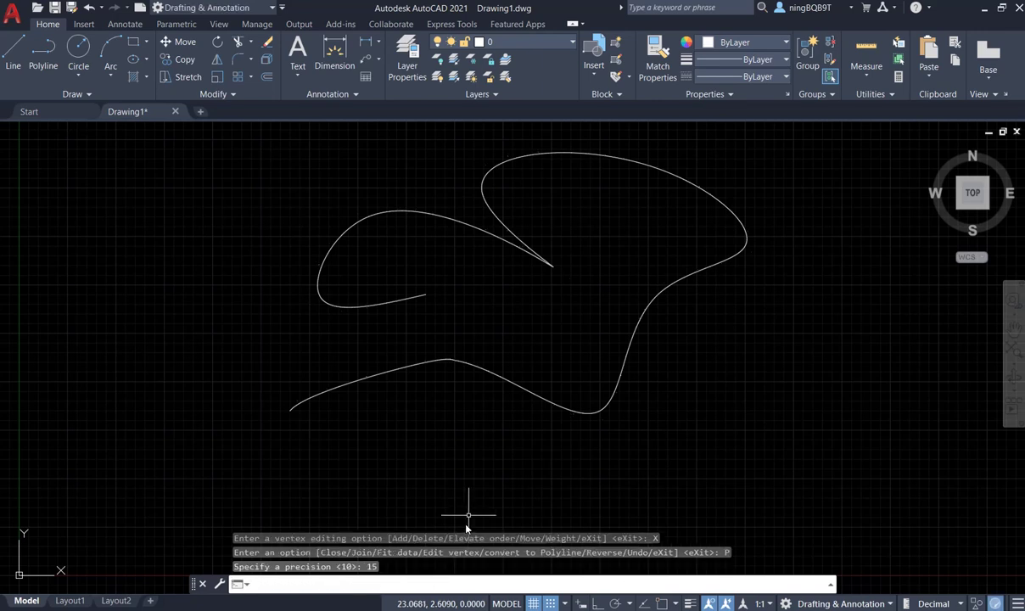